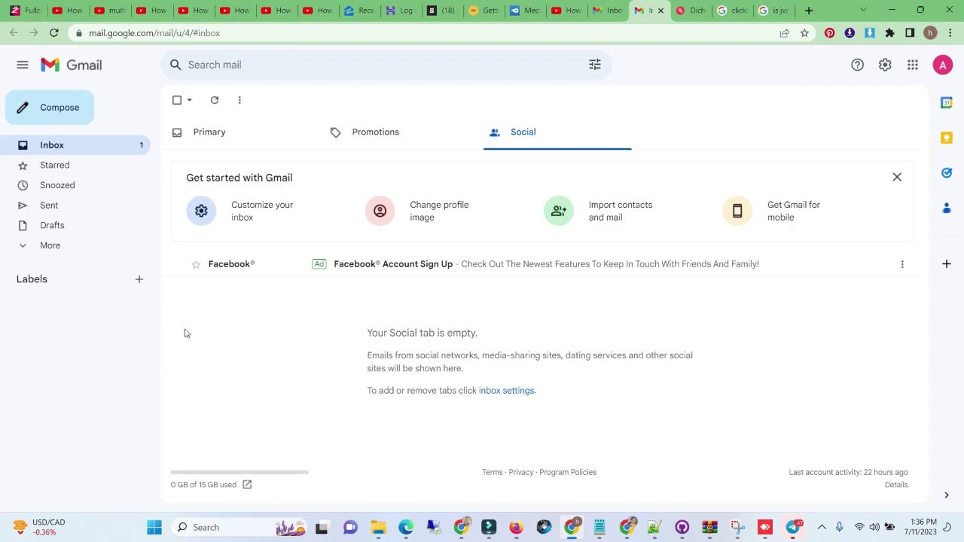
# - Switch from the near-empty Social tab to the Primary inbox showing three emails
pyautogui.click(227, 141)
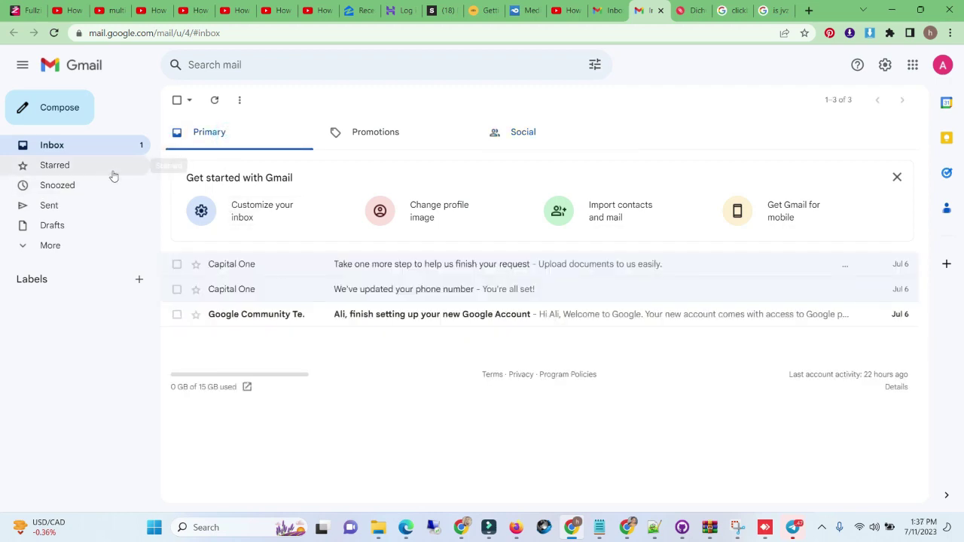
# - Start a new message with sample text 'fgfgfgdffgf' in the body and select it for inspection
pyautogui.click(39, 115)
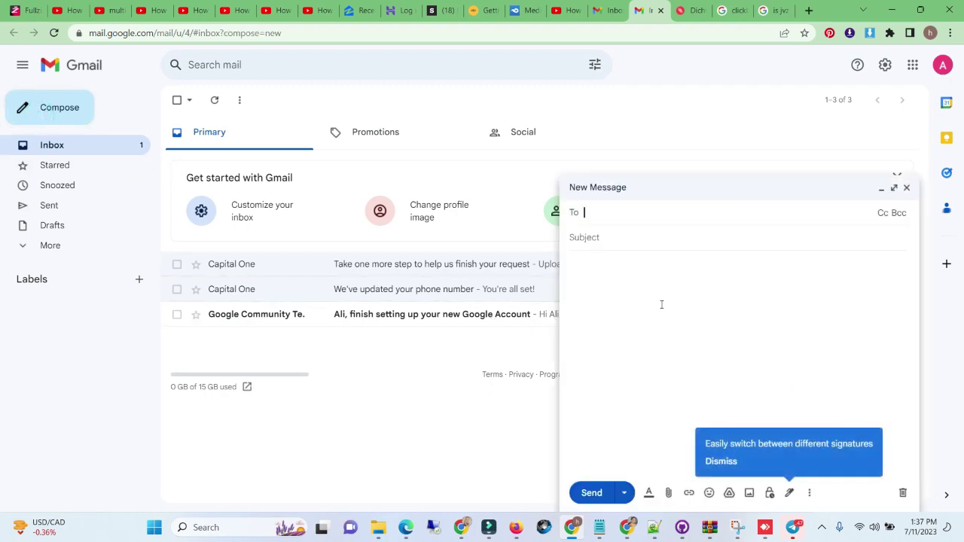
pyautogui.click(705, 314)
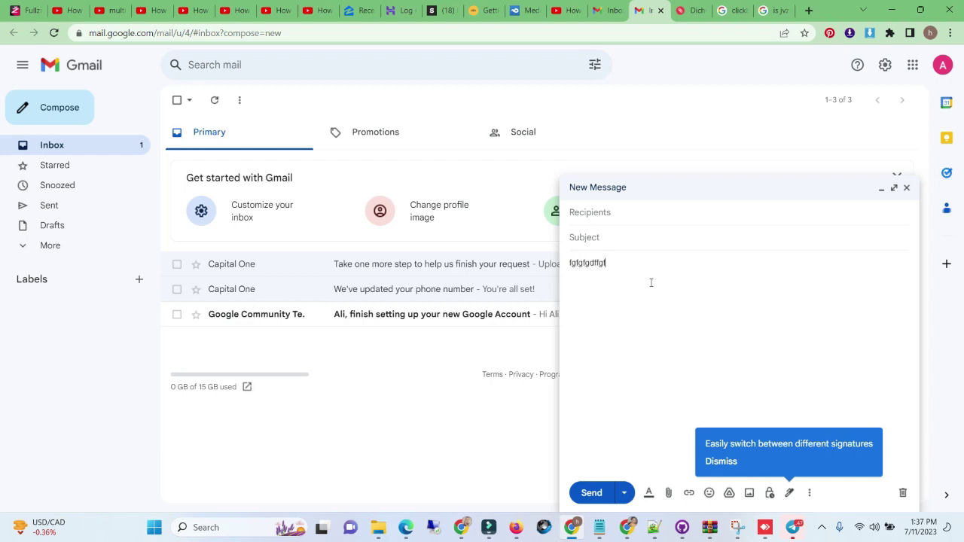
pyautogui.doubleClick(602, 263)
pyautogui.rightClick(583, 258)
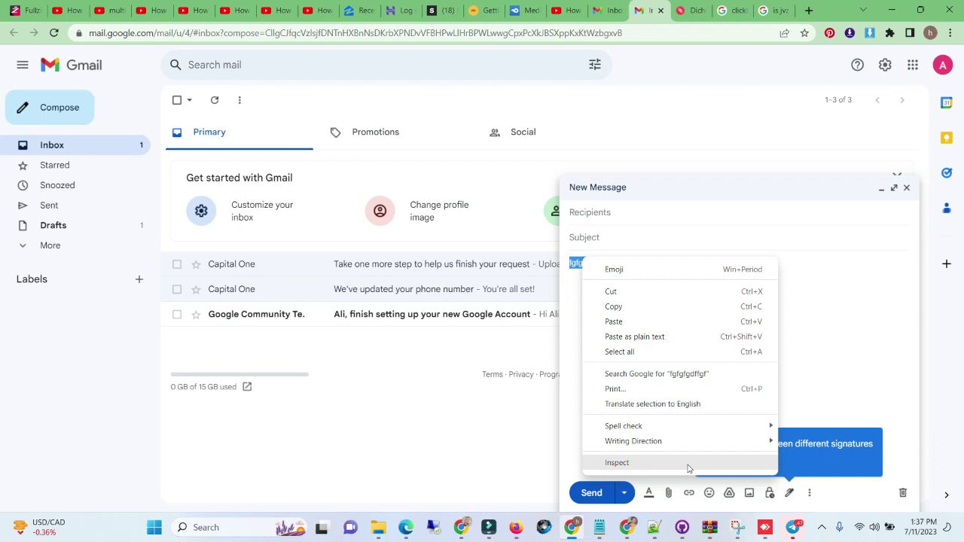
# - Inspect the message body and open its div with Edit as HTML in DevTools
pyautogui.click(688, 463)
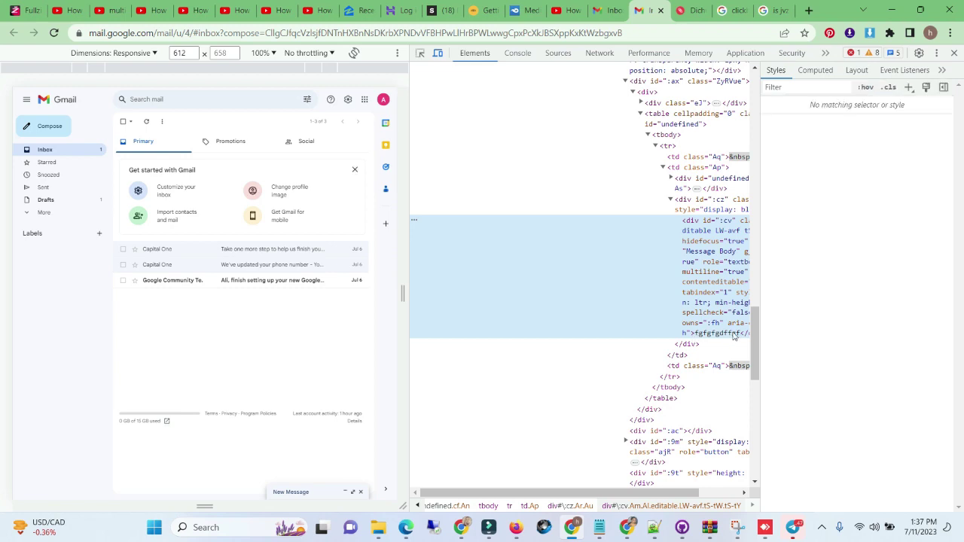
pyautogui.rightClick(709, 296)
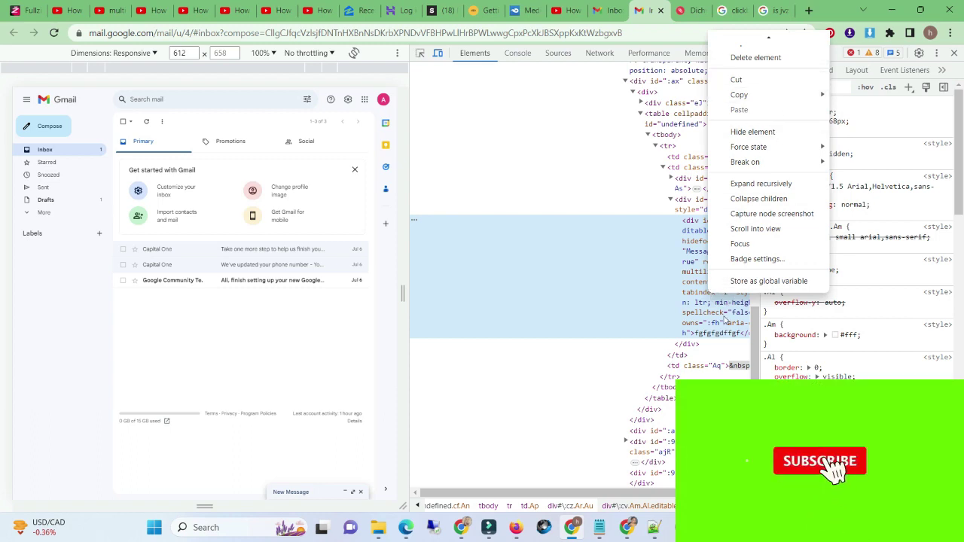
pyautogui.click(708, 333)
pyautogui.rightClick(709, 333)
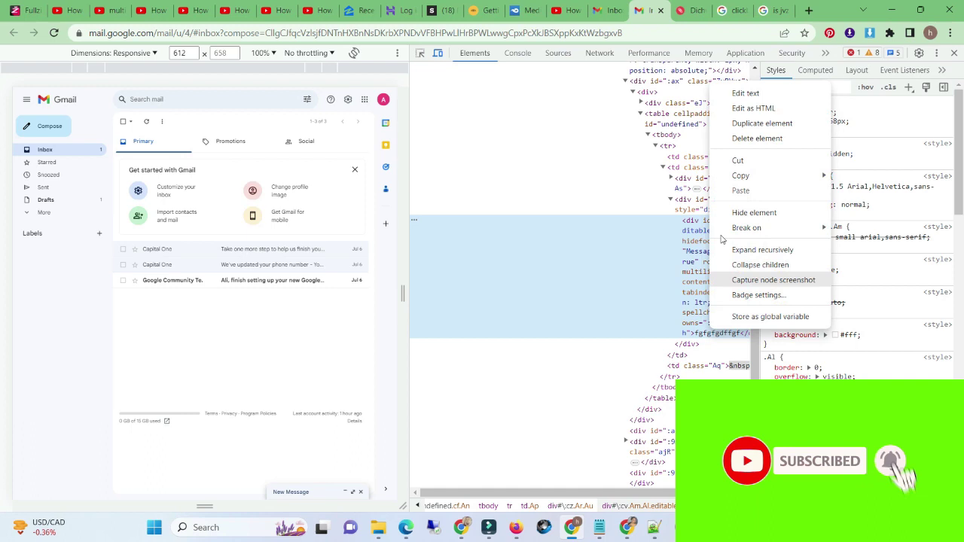
pyautogui.click(753, 108)
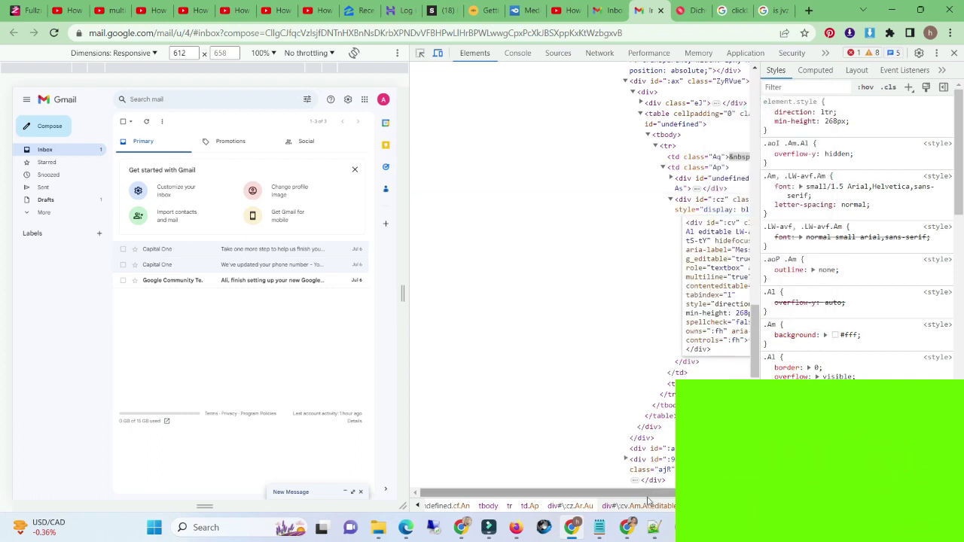
pyautogui.moveTo(643, 497); pyautogui.dragTo(687, 497)
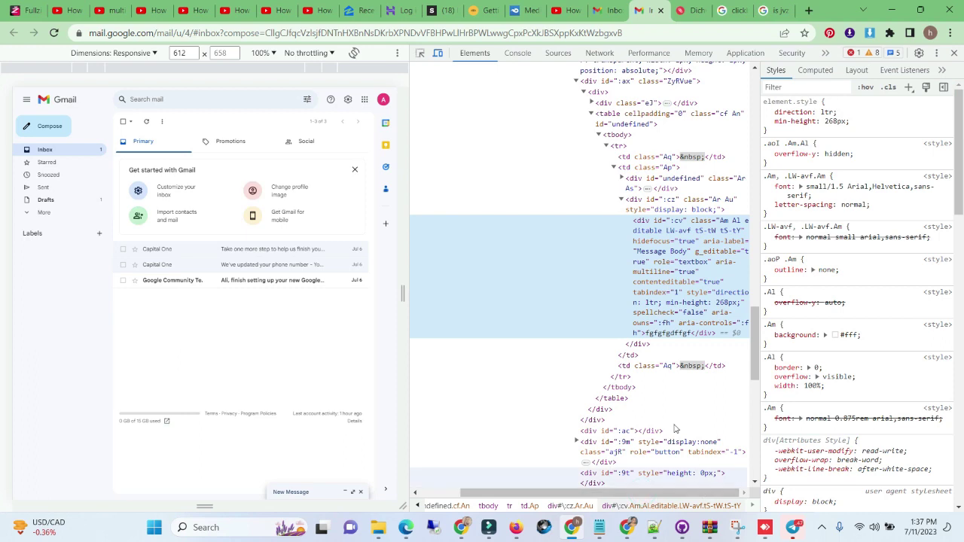
pyautogui.rightClick(678, 268)
pyautogui.click(721, 74)
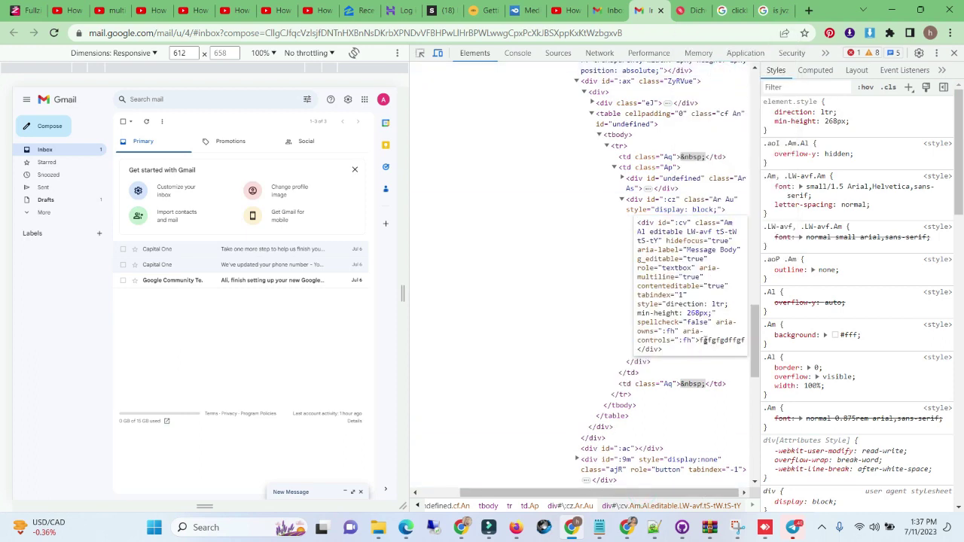
# - Select and delete the throwaway sample text from the body div's HTML
pyautogui.click(703, 340)
pyautogui.click(705, 340)
pyautogui.click(701, 340)
pyautogui.moveTo(700, 341); pyautogui.dragTo(750, 341)
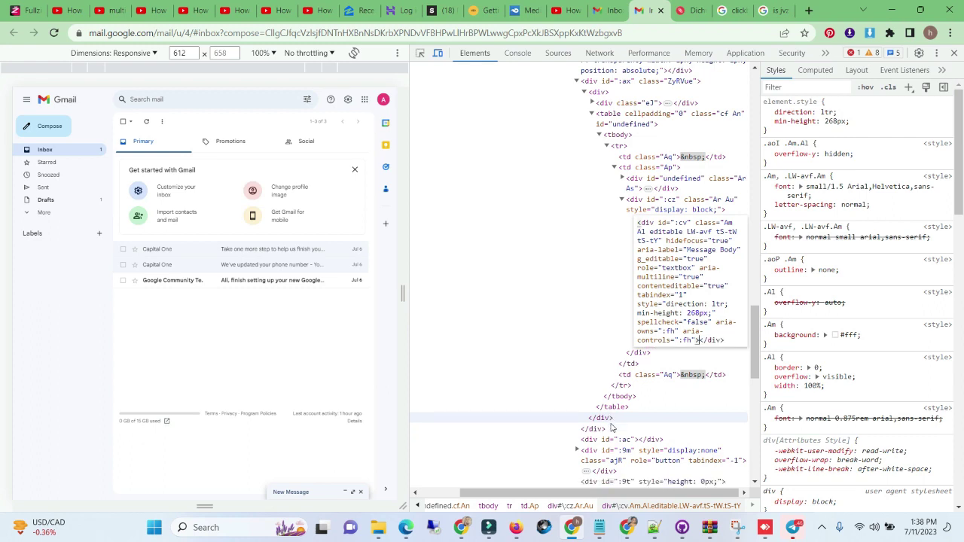
pyautogui.press('BackSpace')
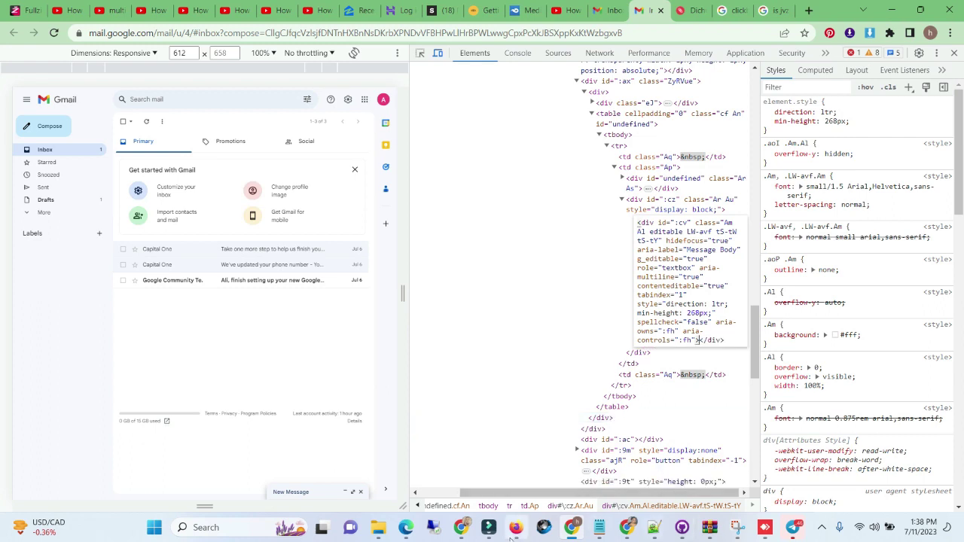
# - Select all of the email code in New message.html in Notepad++
pyautogui.click(653, 527)
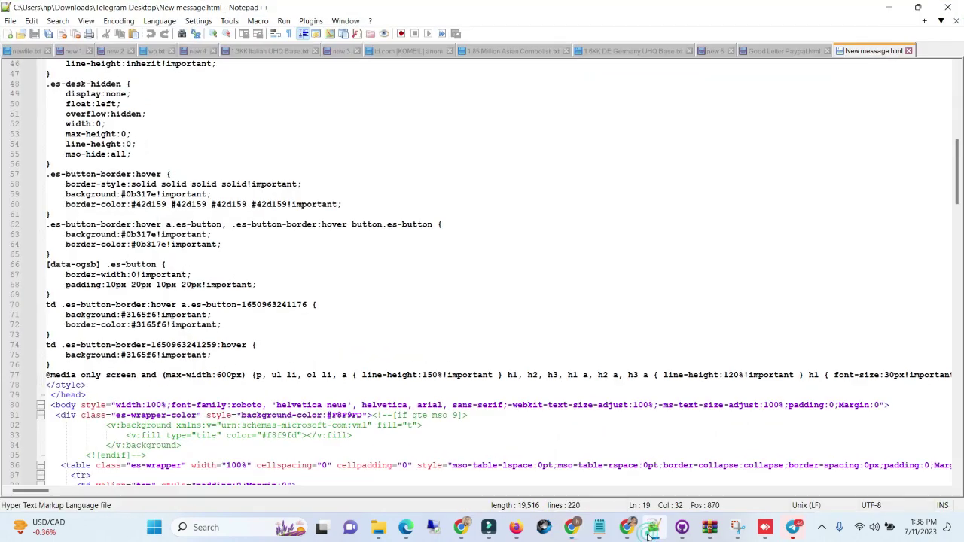
pyautogui.click(394, 232)
pyautogui.hotkey('ctrl', 'a')
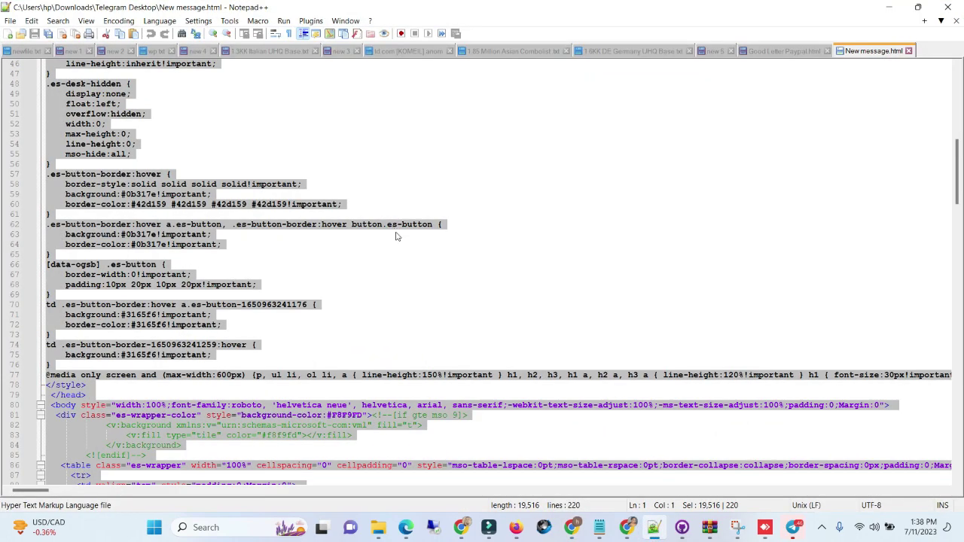
# - Paste New message.html's code into the body div, commit the edit, and close DevTools
pyautogui.click(888, 7)
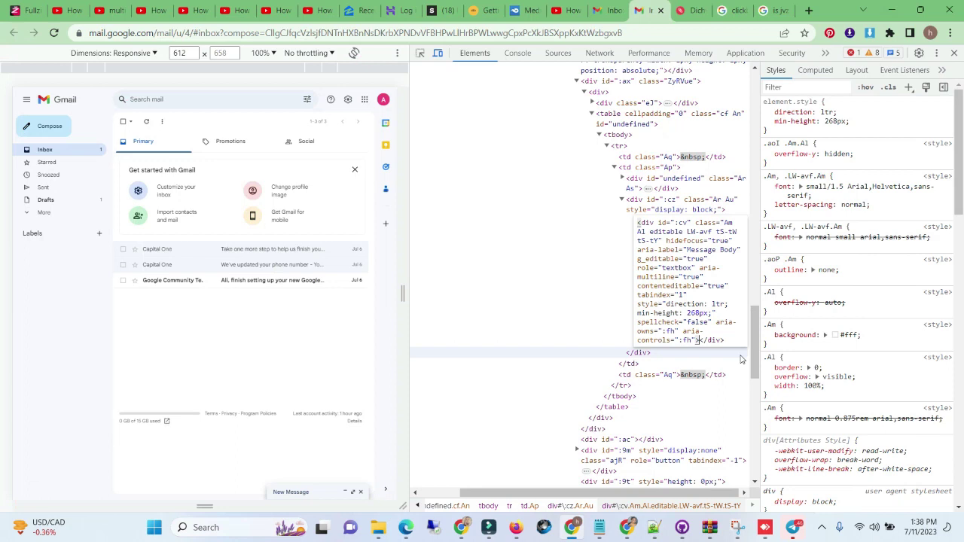
pyautogui.hotkey('ctrl', 'v')
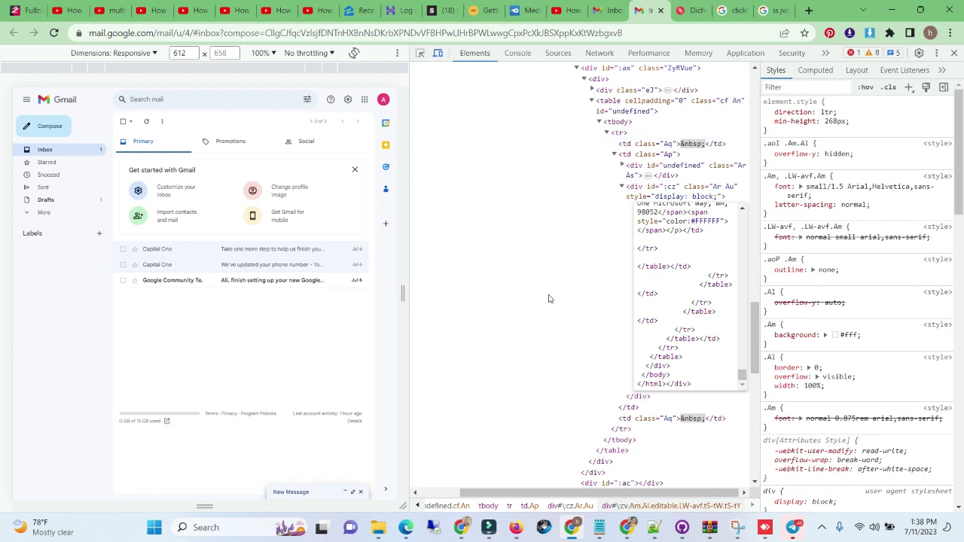
pyautogui.click(507, 258)
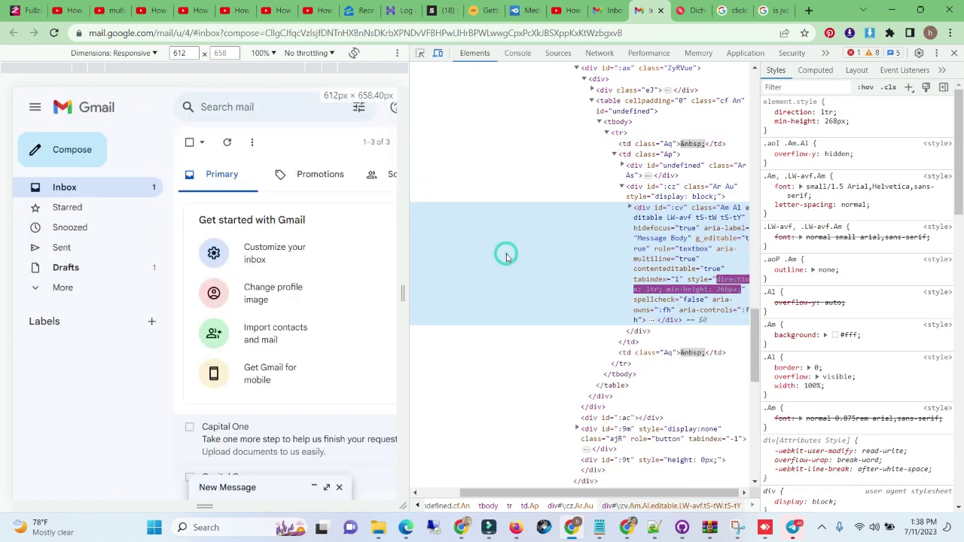
pyautogui.click(953, 53)
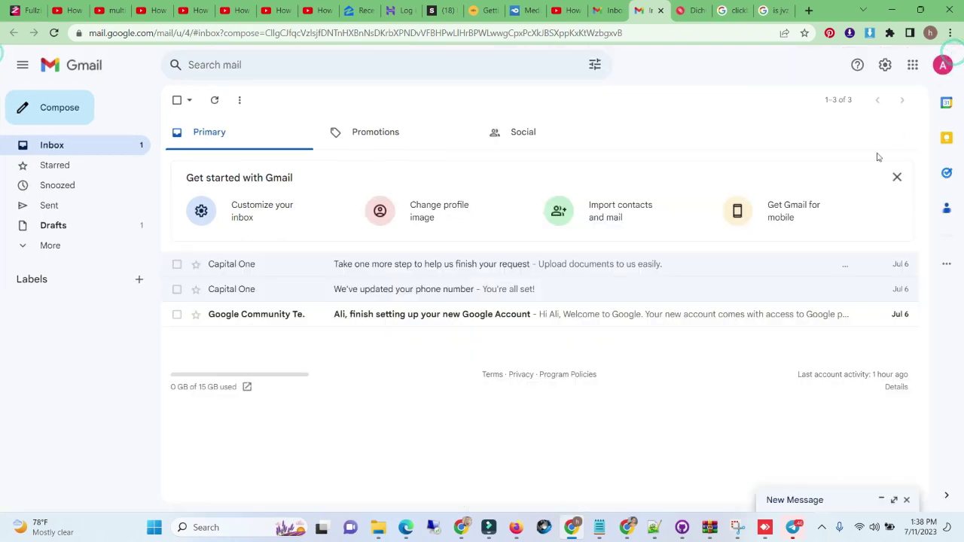
# - Reopen the minimised draft full screen, showing the rendered Contract_COPY_01-23 OneDrive notice
pyautogui.click(805, 500)
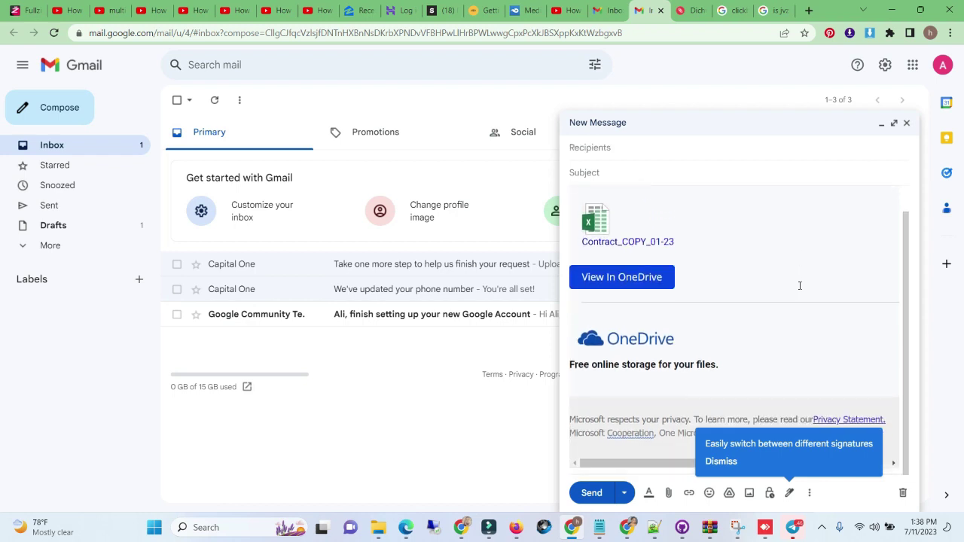
pyautogui.click(894, 123)
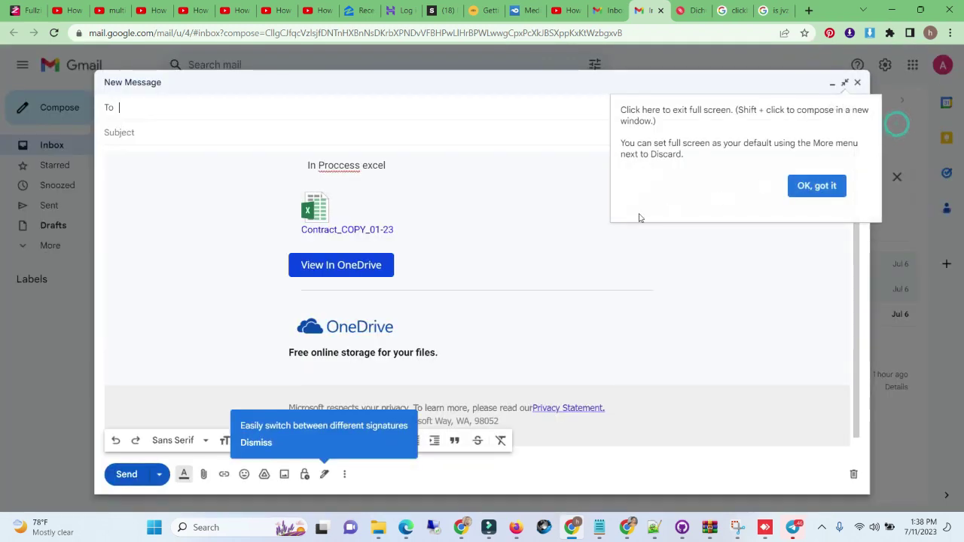
pyautogui.click(528, 220)
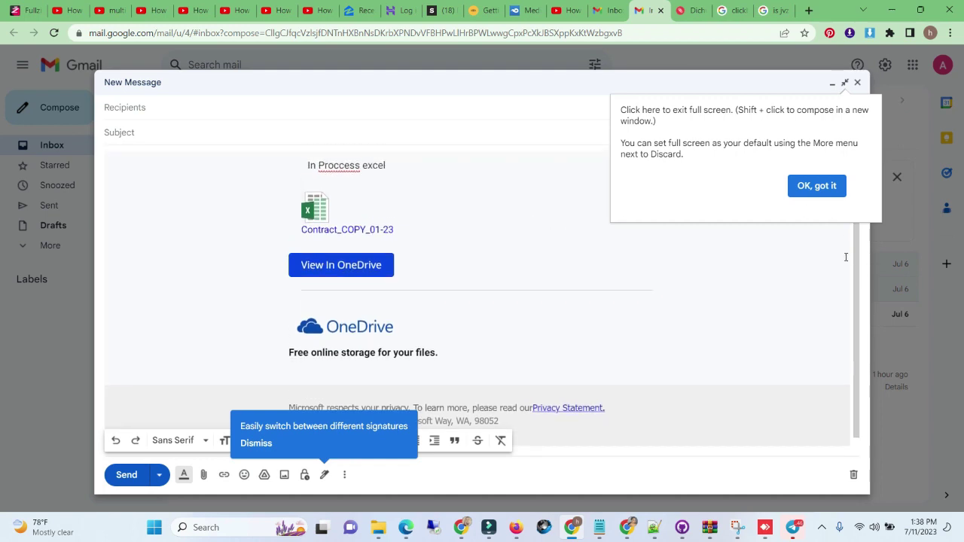
pyautogui.click(818, 187)
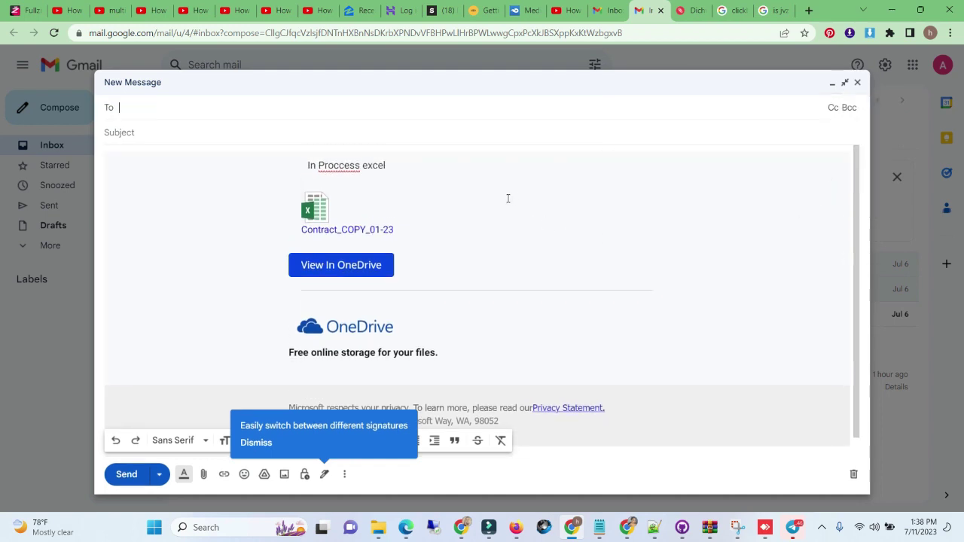
# - Search Google in a new tab for 'html editor for gmail addon'
pyautogui.click(808, 11)
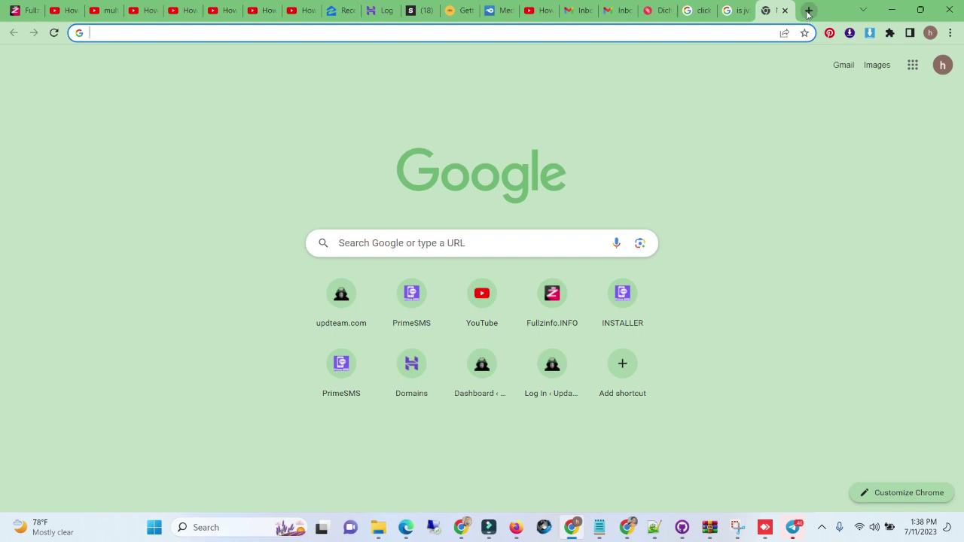
pyautogui.write('h')
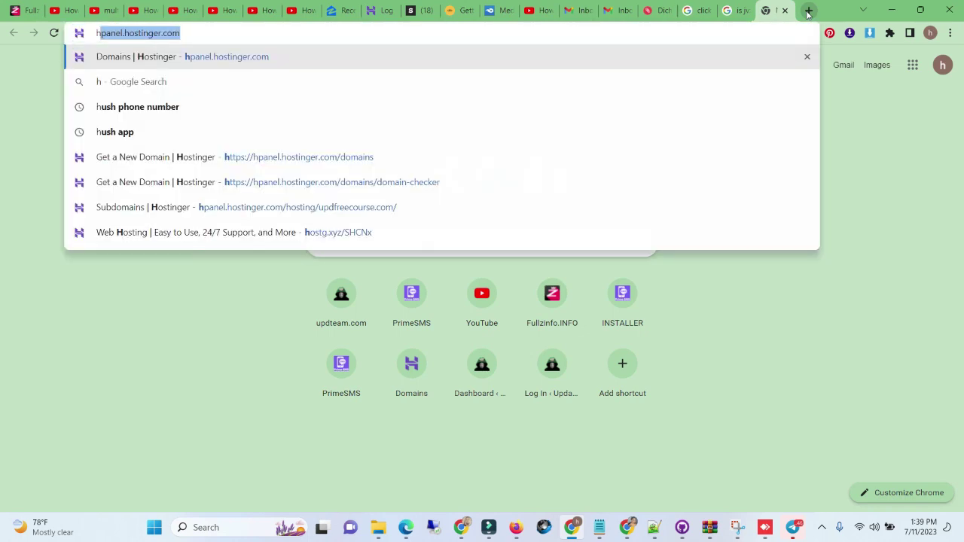
pyautogui.write('tlm')
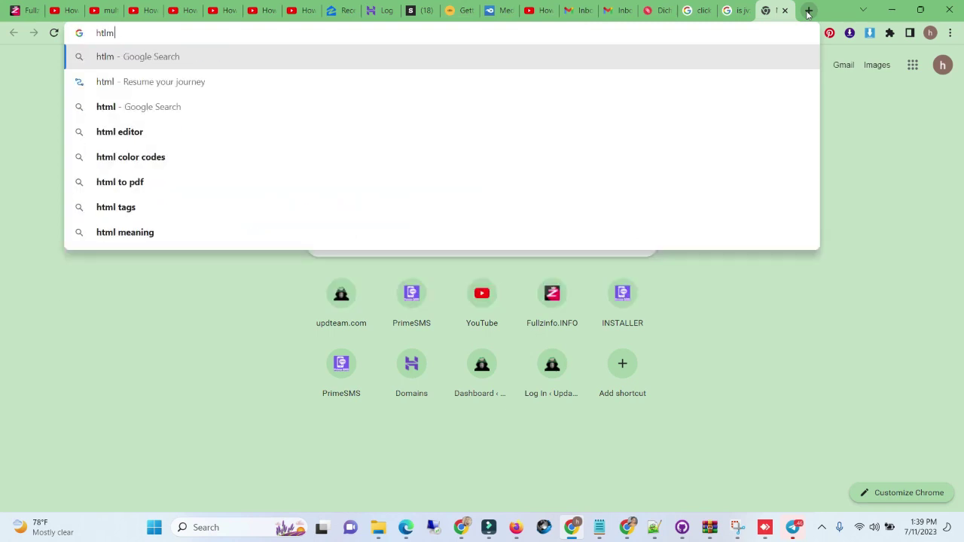
pyautogui.press('BackSpace')
pyautogui.press('BackSpace')
pyautogui.write('ml')
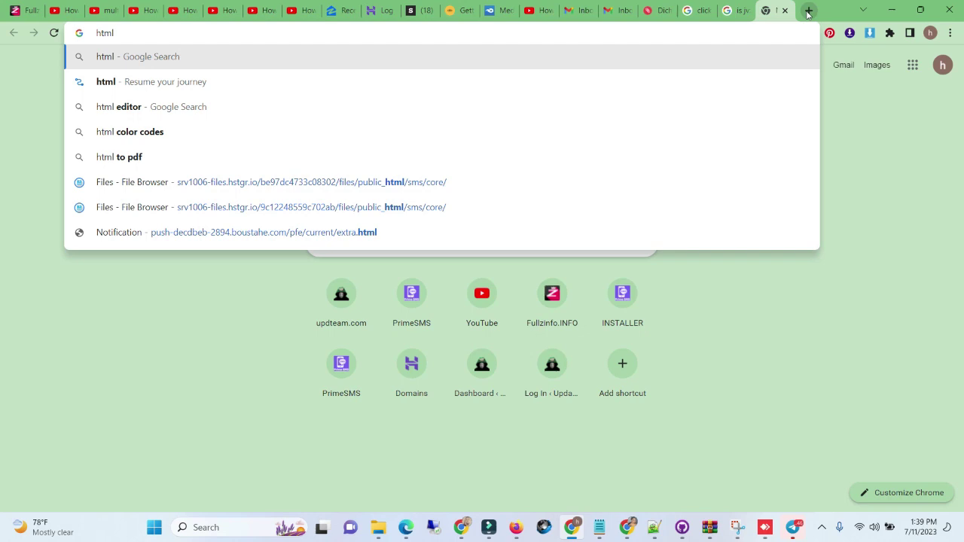
pyautogui.write(' editor fo')
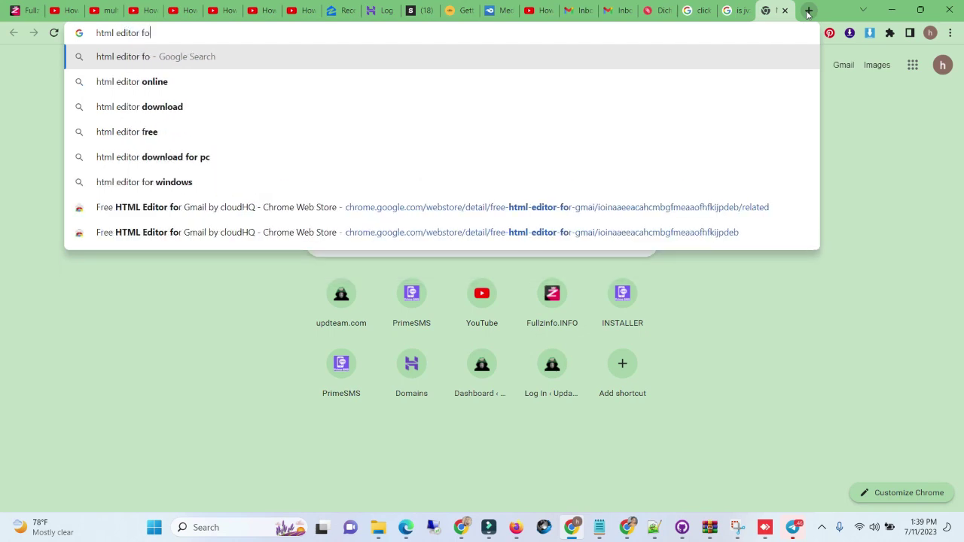
pyautogui.write('r gmail')
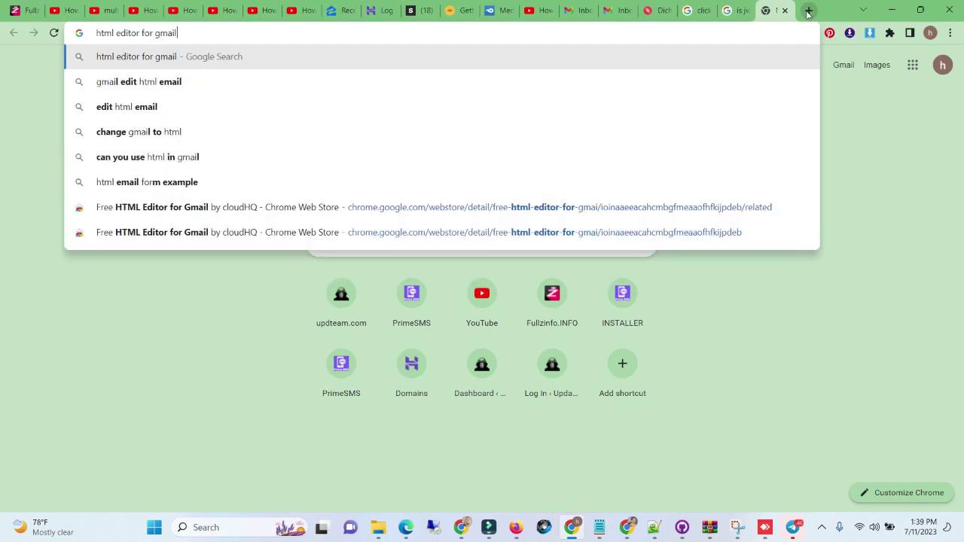
pyautogui.write(' addon')
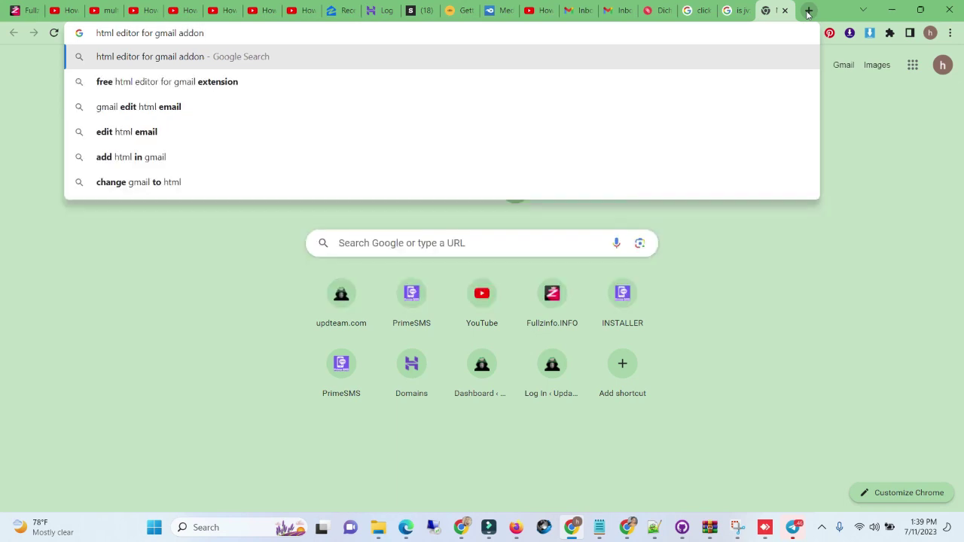
pyautogui.press('Return')
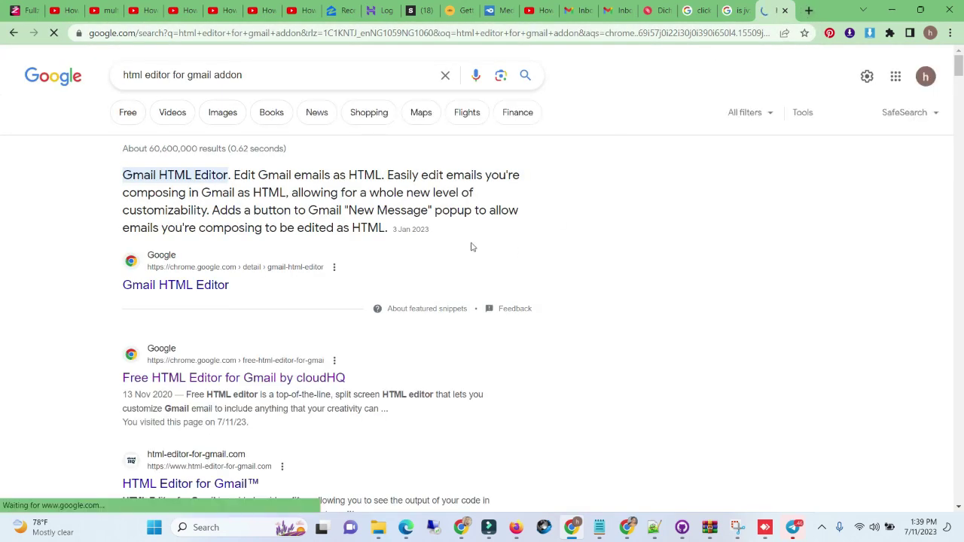
# - Add cloudHQ's Free HTML Editor for Gmail to Chrome from its Web Store listing
pyautogui.click(274, 380)
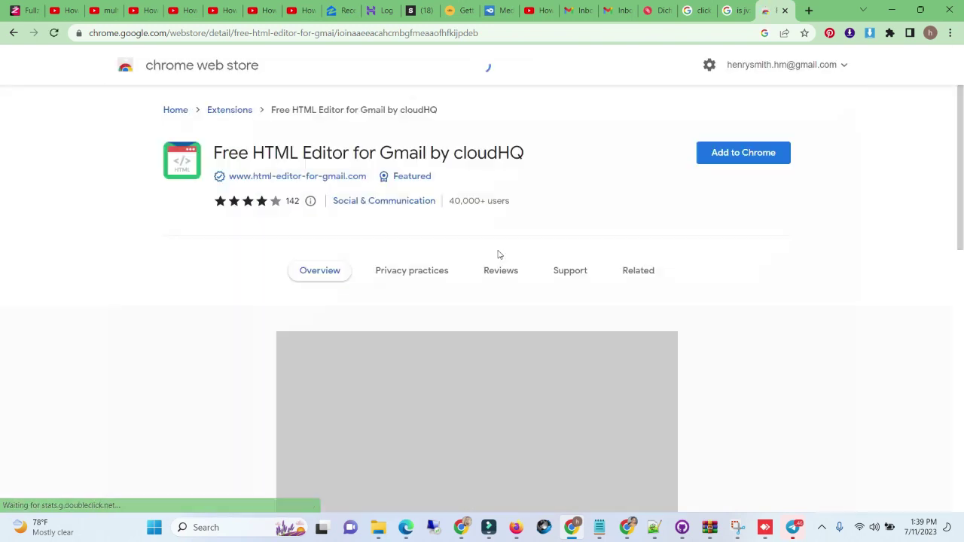
pyautogui.click(732, 158)
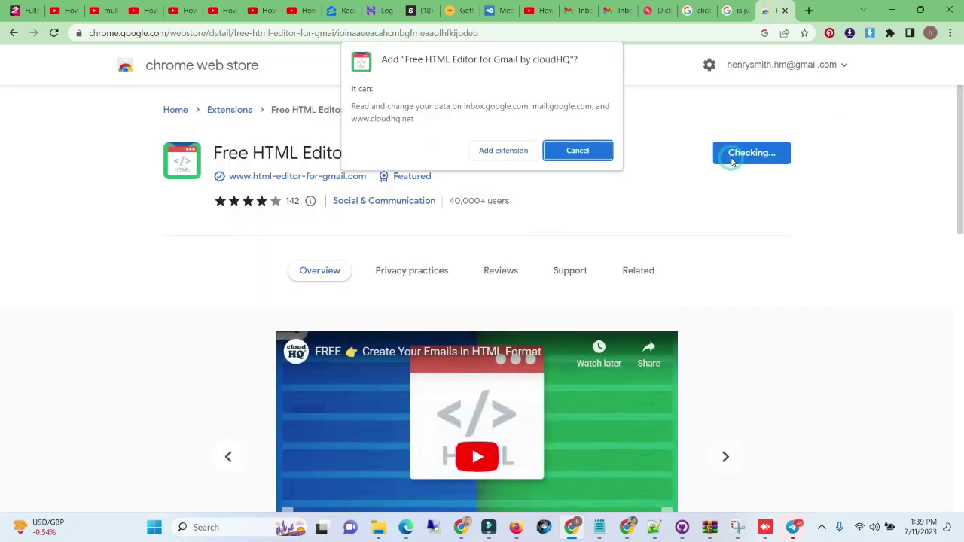
pyautogui.click(502, 153)
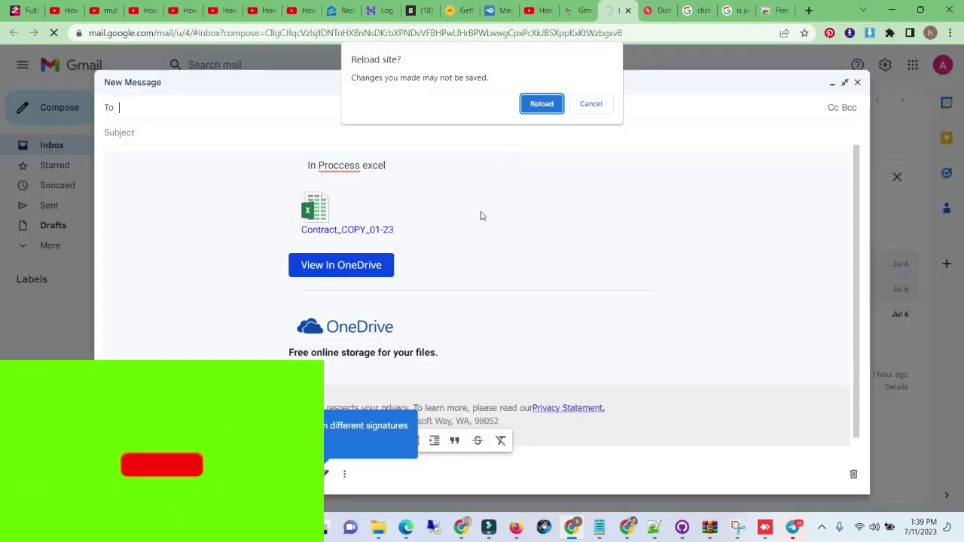
# - Reload Gmail, pin Free HTML Editor to the toolbar, and dismiss the cloudHQ welcome popup and tip
pyautogui.click(551, 111)
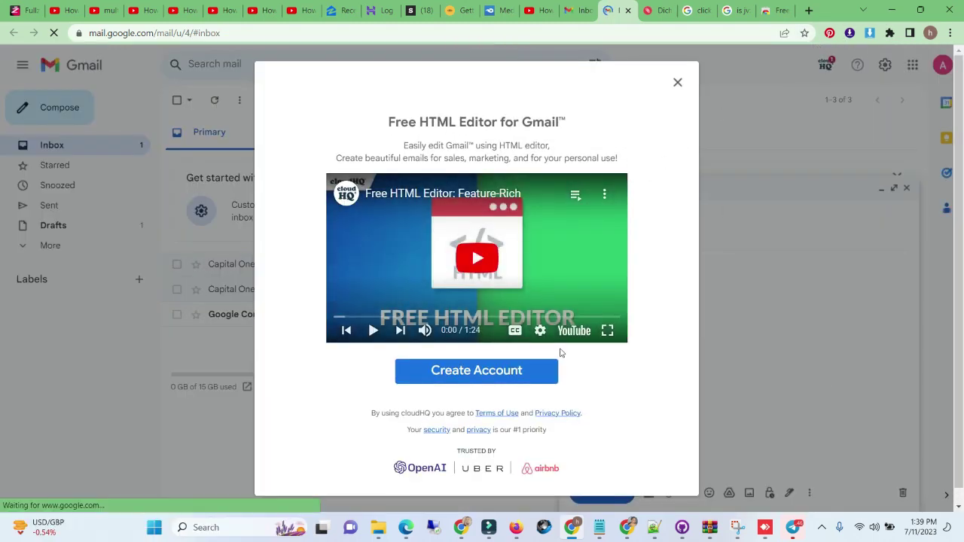
pyautogui.click(677, 82)
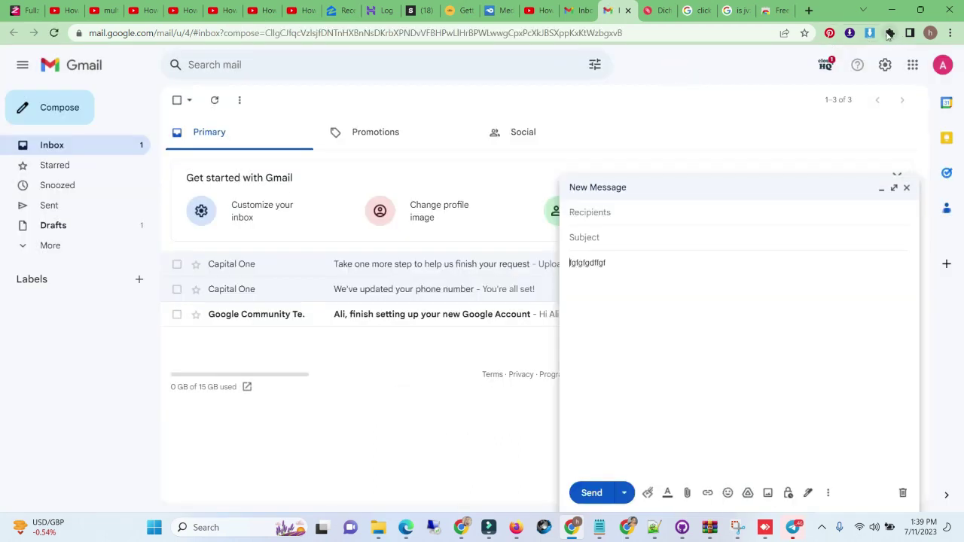
pyautogui.click(889, 33)
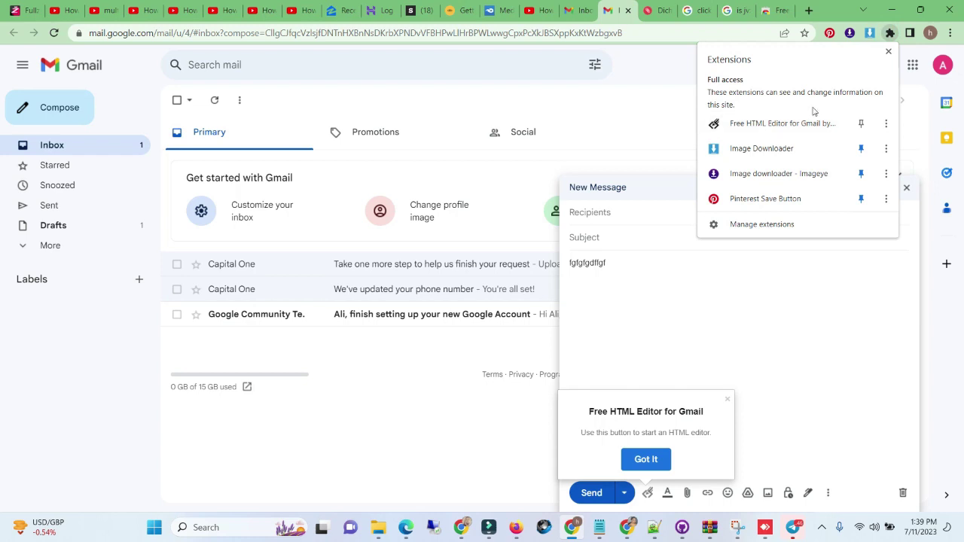
pyautogui.click(860, 123)
pyautogui.click(646, 100)
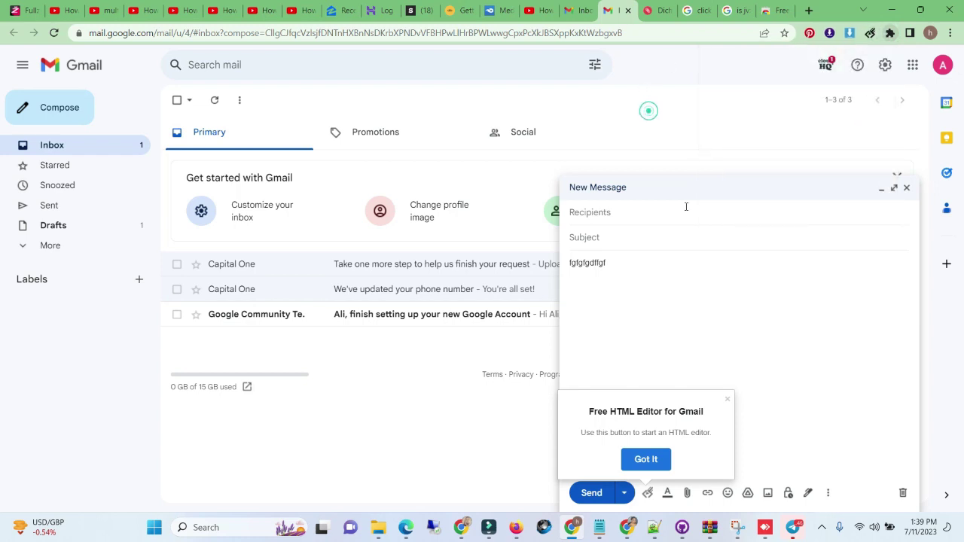
pyautogui.moveTo(681, 527)
pyautogui.click(728, 401)
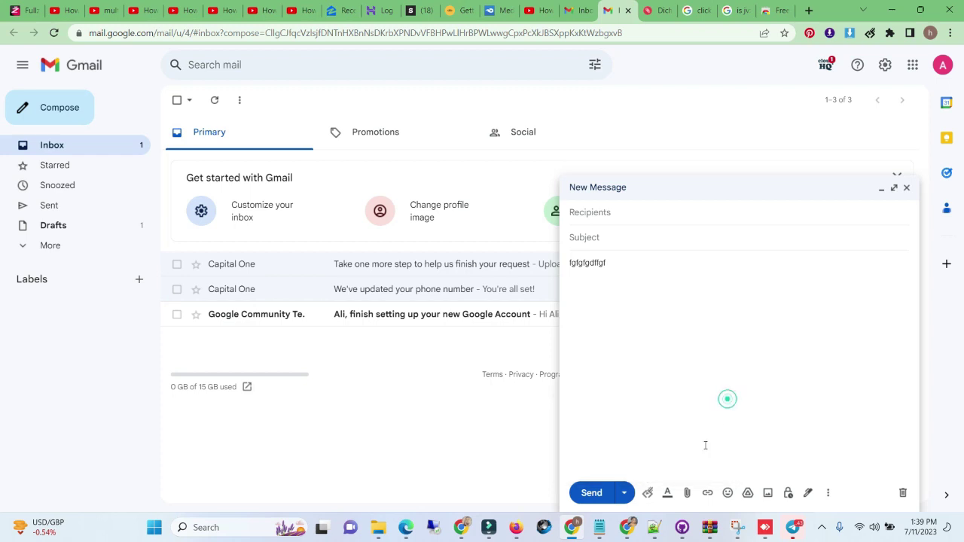
# - Launch Edit as HTML and create a cloudHQ account by choosing the Google account
pyautogui.click(647, 493)
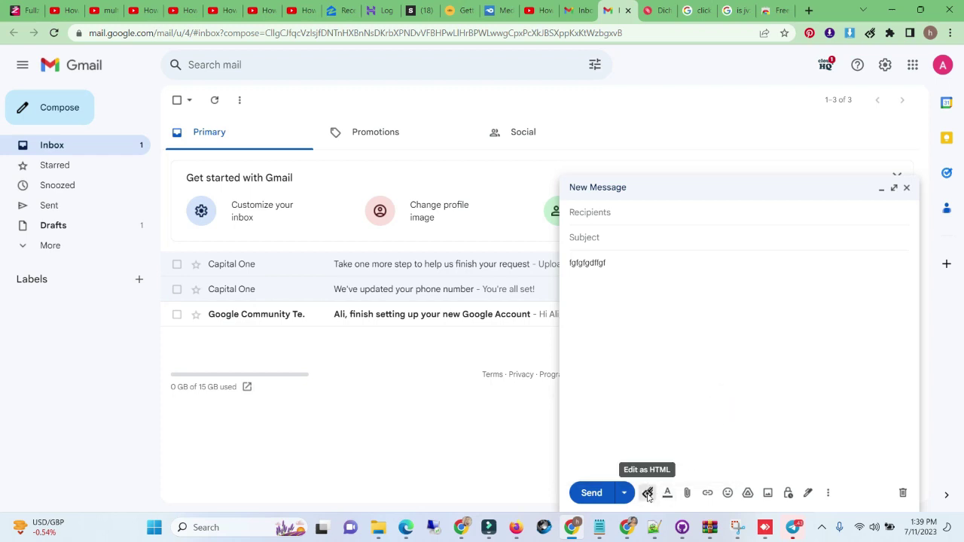
pyautogui.click(477, 373)
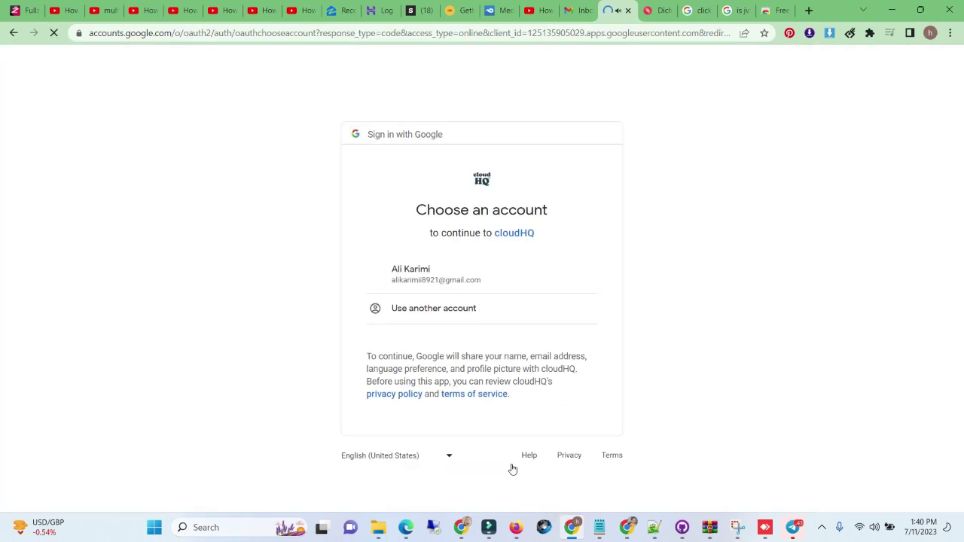
pyautogui.click(416, 281)
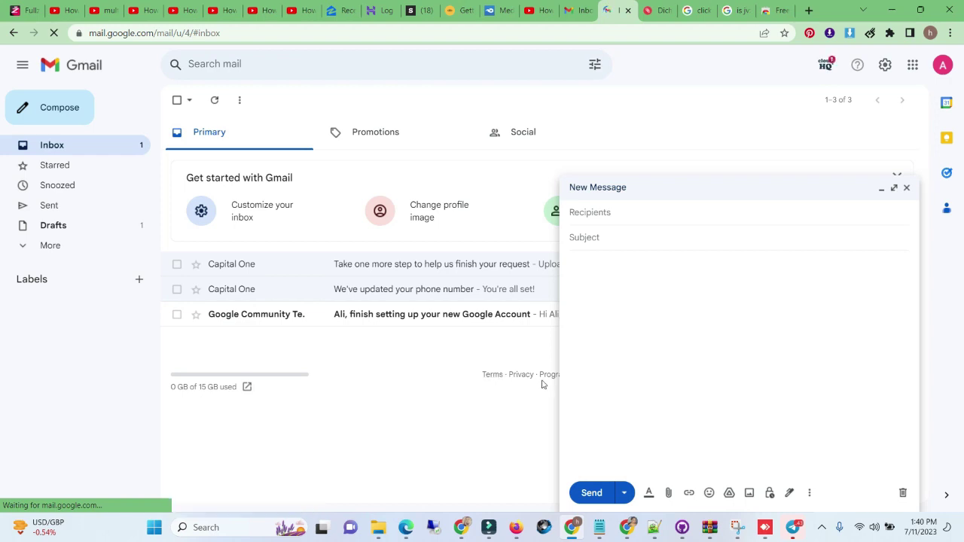
# - Type 'fgfgfgdfgf' in the draft body and open it in the HTML editor's Source view
pyautogui.click(620, 376)
pyautogui.write('fgfgfgdfgf')
pyautogui.click(648, 494)
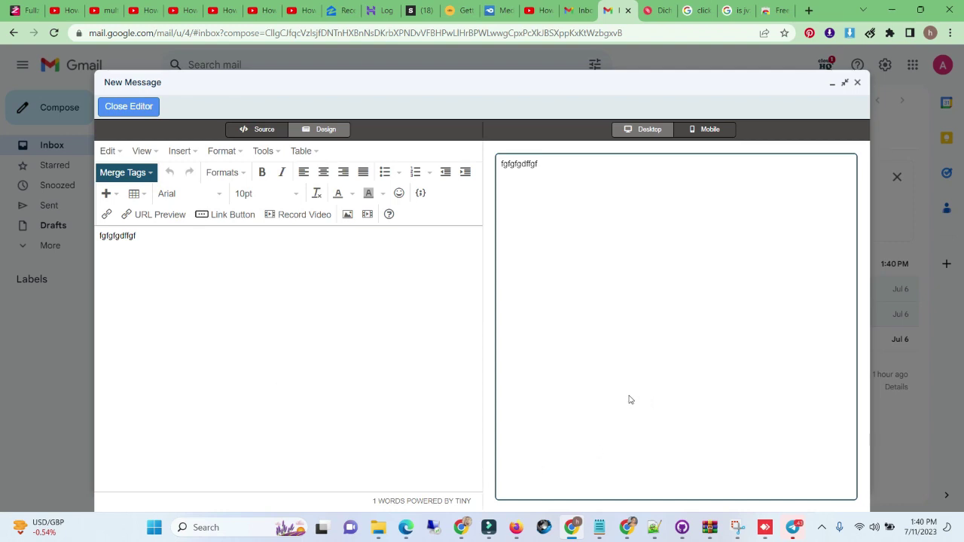
pyautogui.click(262, 128)
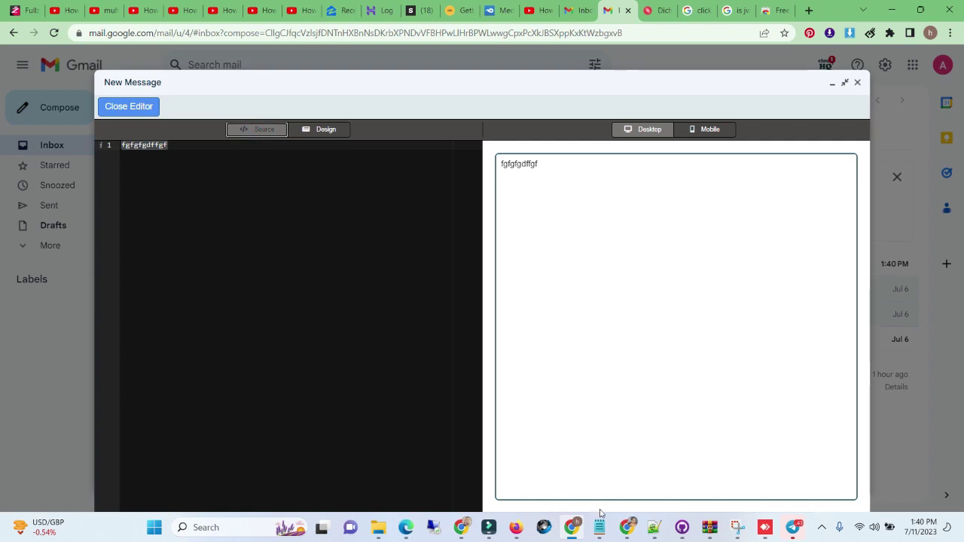
# - Copy the selected code from New message.html in Notepad++
pyautogui.click(652, 531)
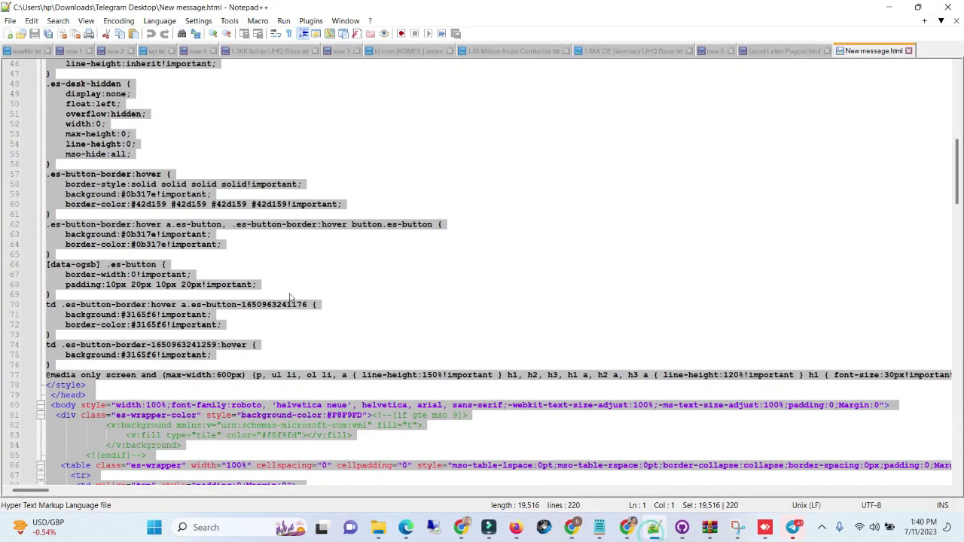
pyautogui.rightClick(143, 285)
pyautogui.click(172, 246)
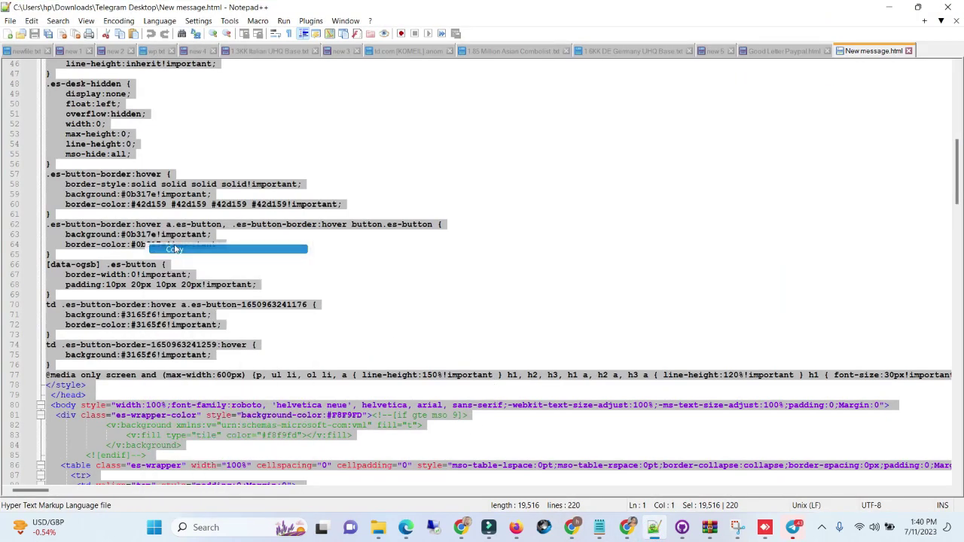
# - Paste the copied New message.html code into the Gmail HTML editor's Source pane
pyautogui.click(889, 7)
pyautogui.rightClick(202, 266)
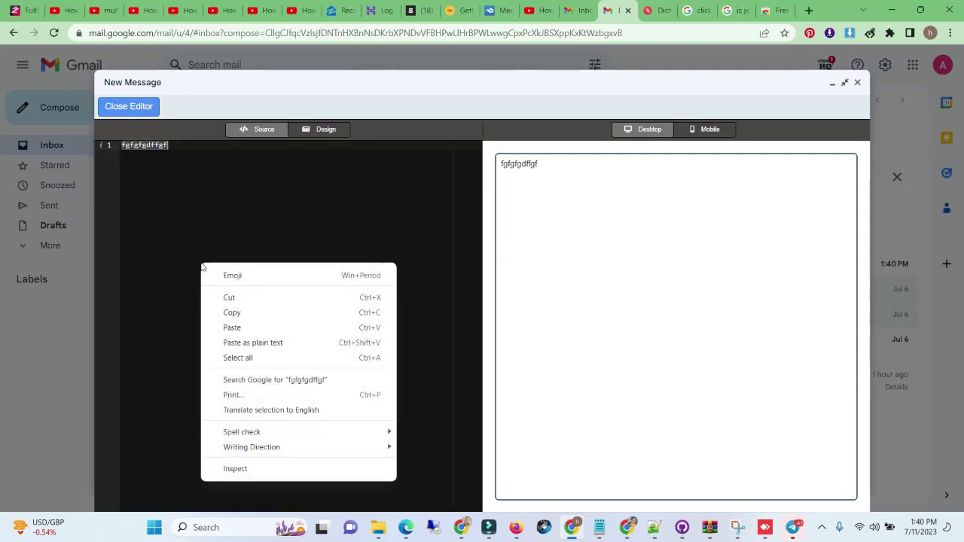
pyautogui.click(250, 332)
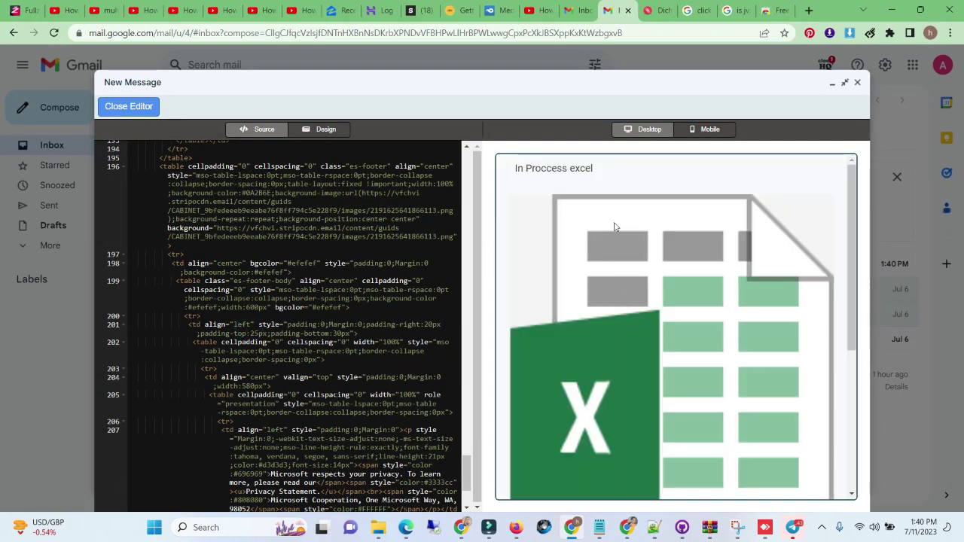
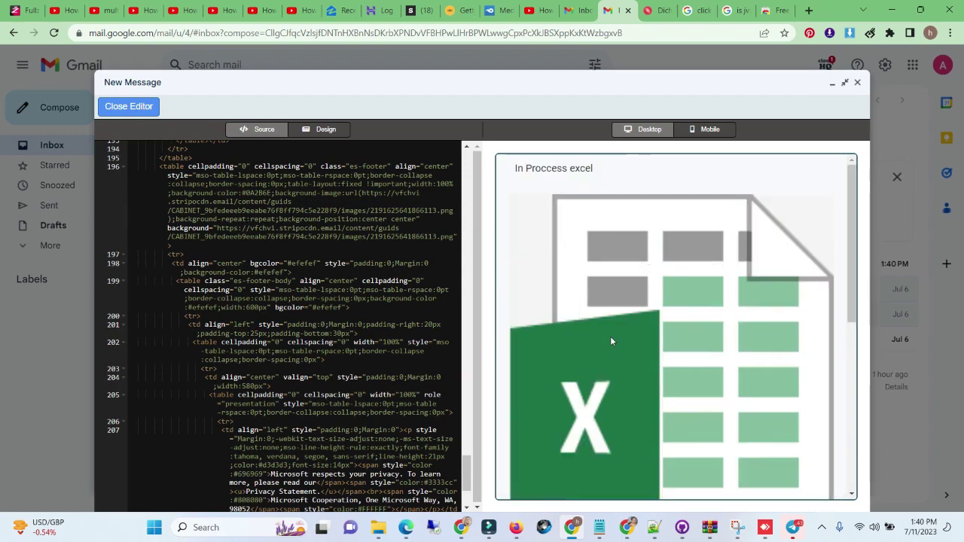
# - Close the HTML source editor to view the rendered 'In Proccess excel' OneDrive-style draft
pyautogui.scroll(5, 286, 324)
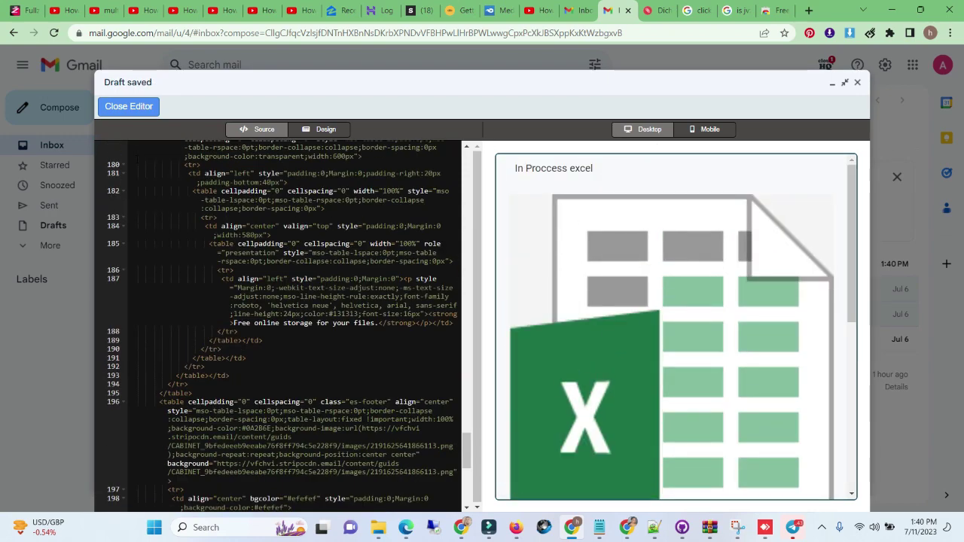
pyautogui.click(128, 107)
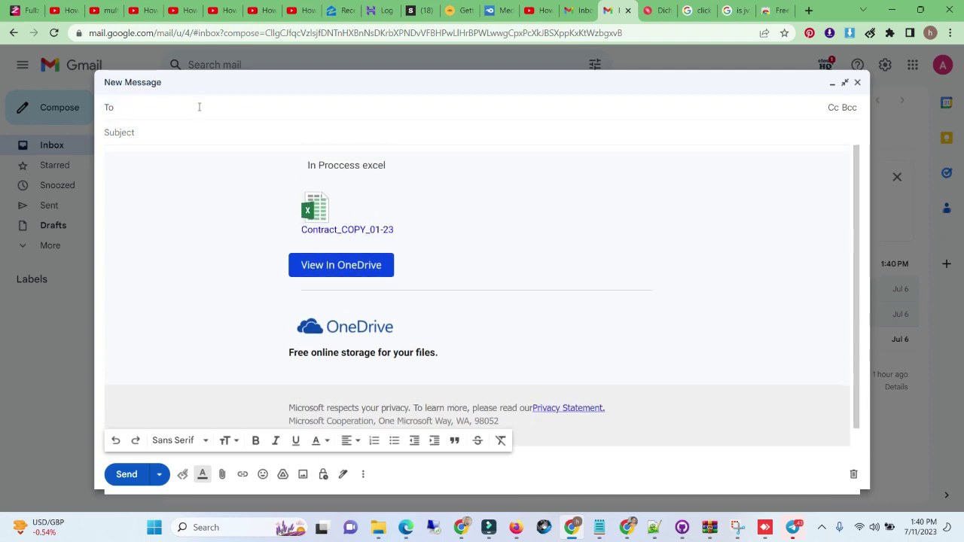
# - Begin adding a recipient in the To field of the draft holding the OneDrive template
pyautogui.click(199, 107)
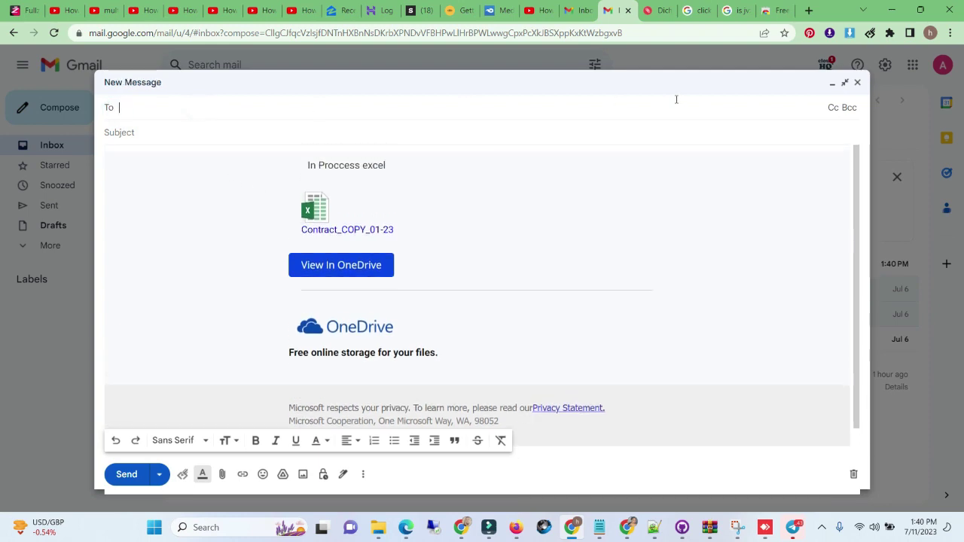